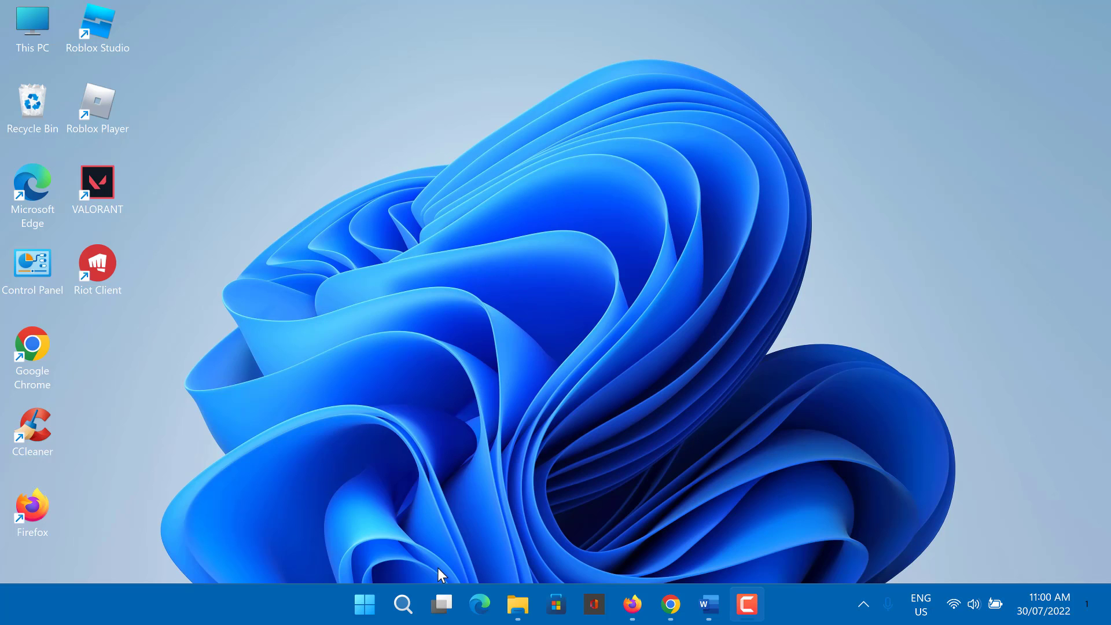
Search Windows for 'services' and run the Services app as administrator
left_click(402, 603)
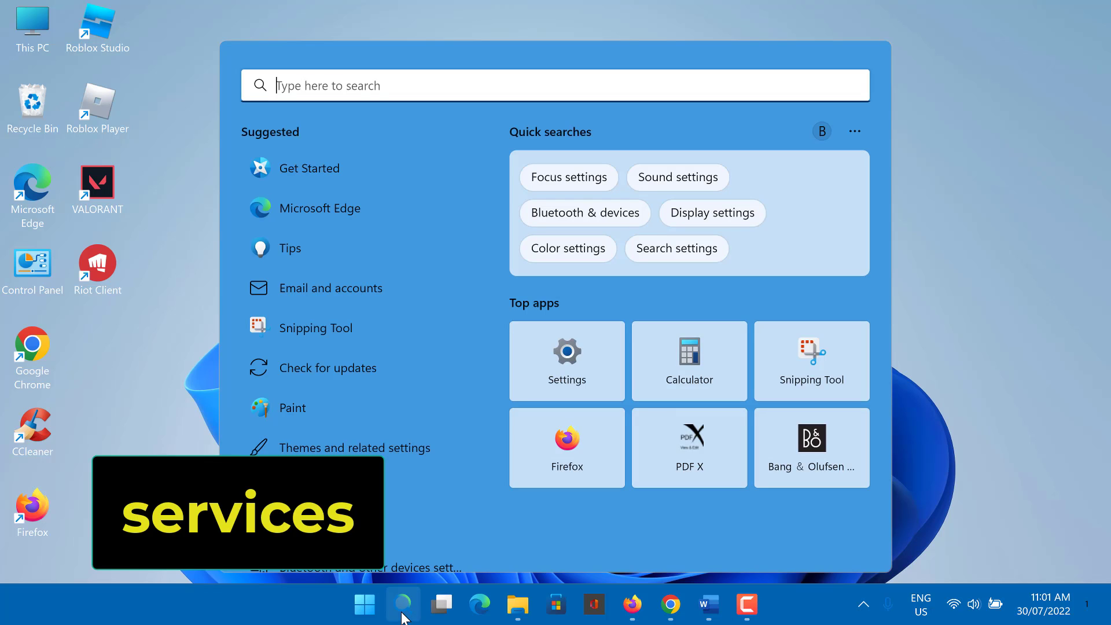
type("services")
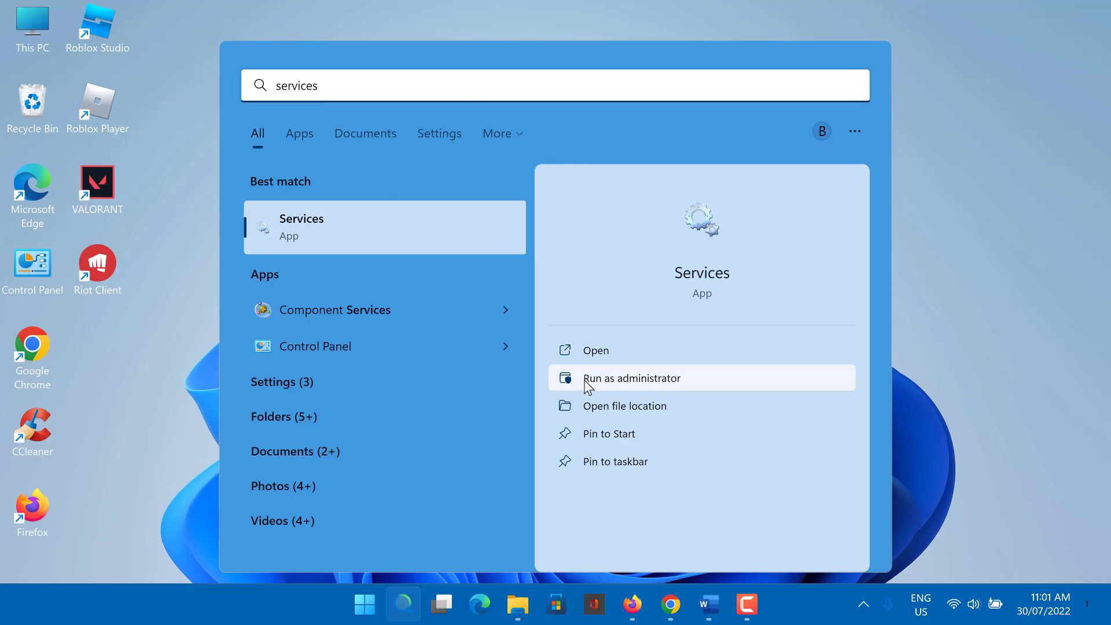
left_click(613, 380)
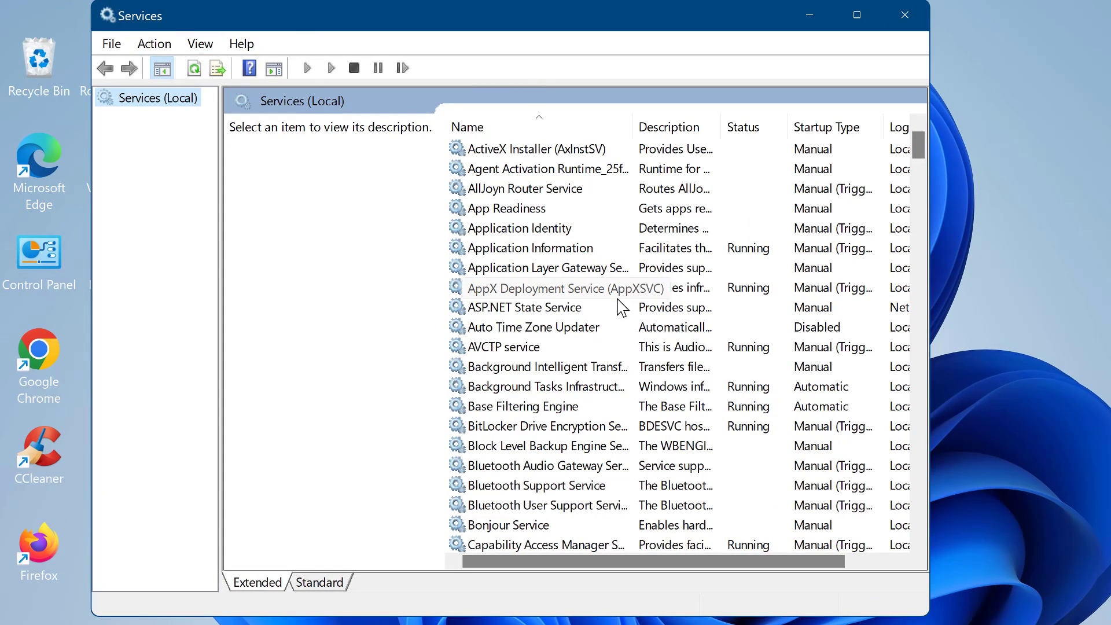
Scroll down to the Print Spooler service and open its Properties dialog
left_click_drag(919, 151, 922, 365)
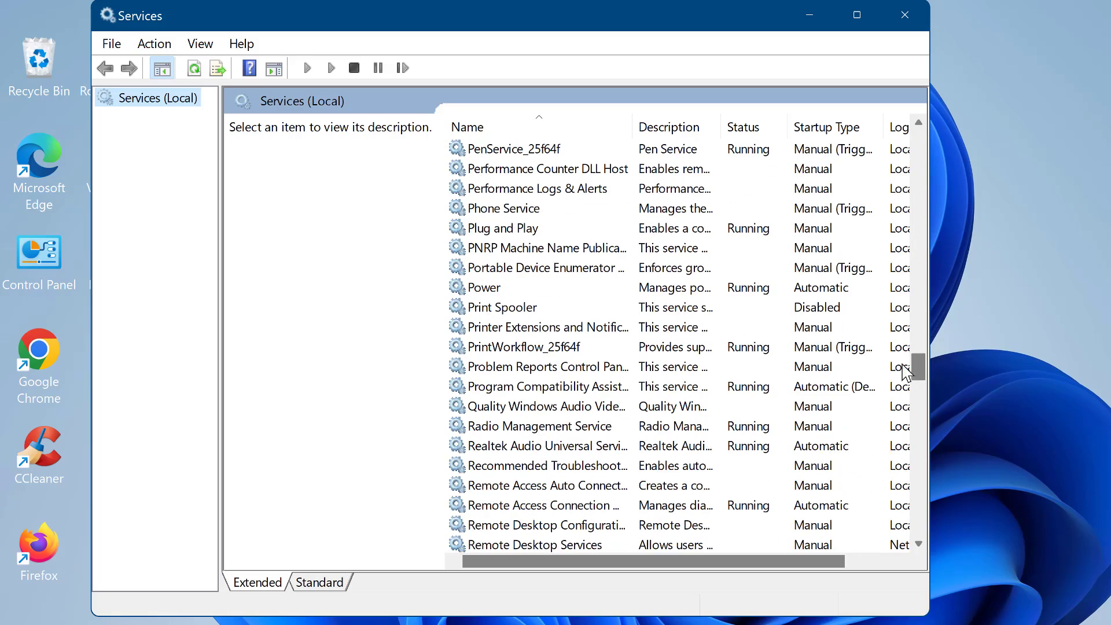
left_click(526, 316)
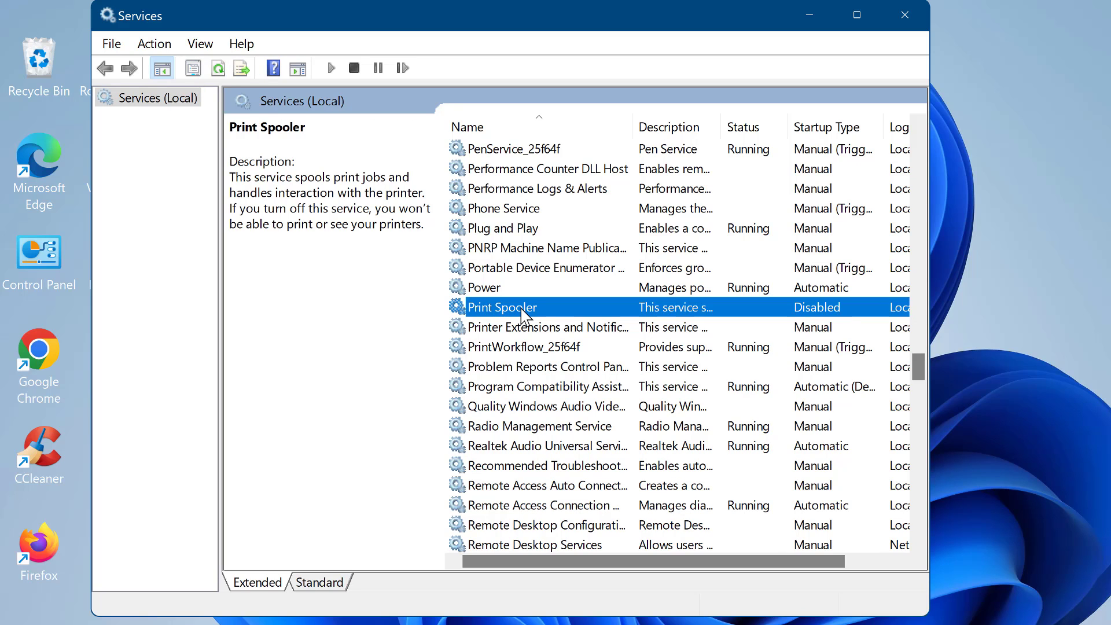
right_click(525, 317)
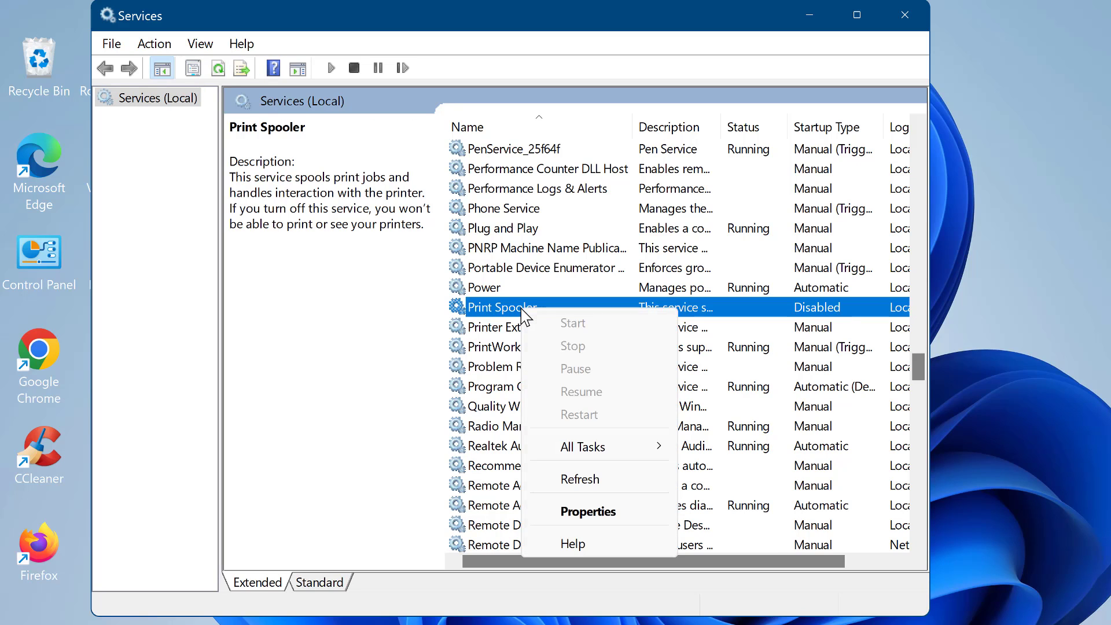
left_click(587, 513)
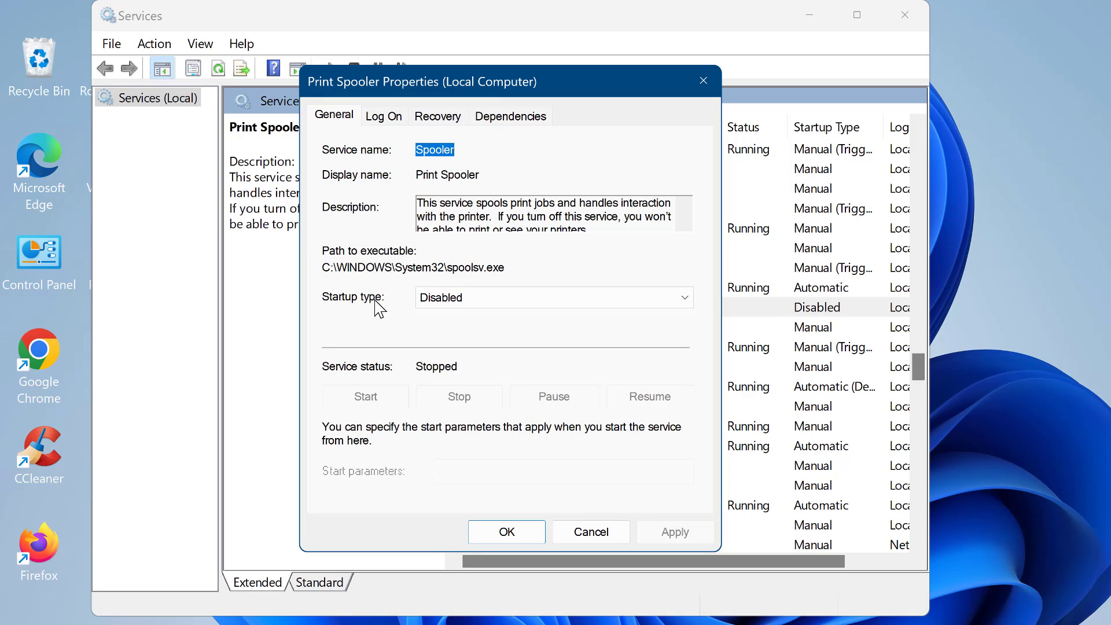
Set Print Spooler startup type to Automatic, start the service, then close Services
left_click(490, 306)
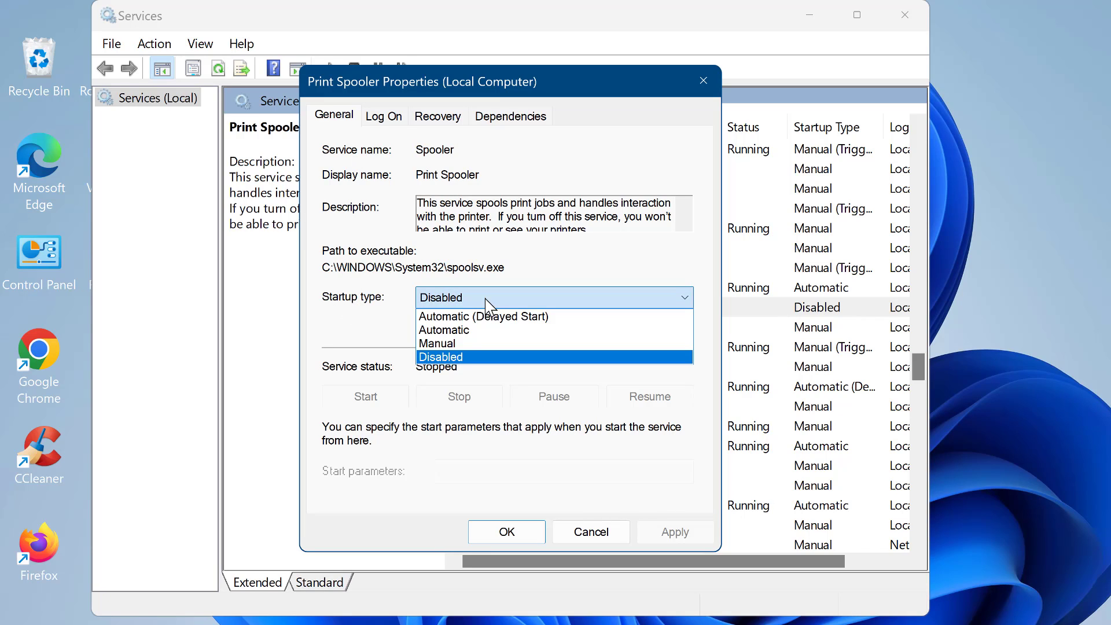
left_click(457, 333)
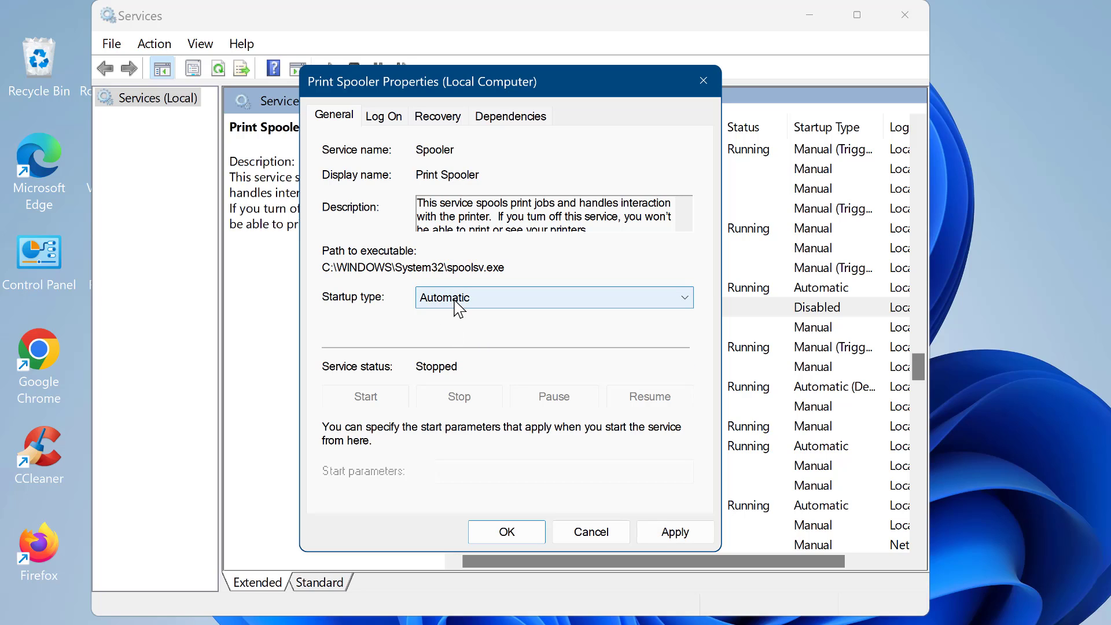
left_click(675, 533)
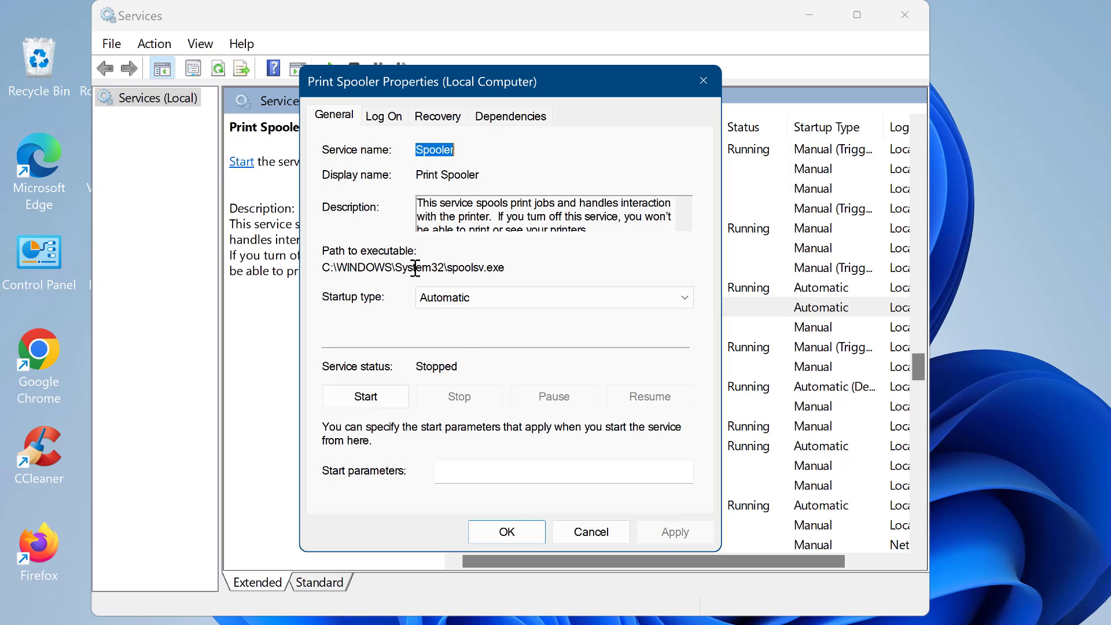
left_click(365, 398)
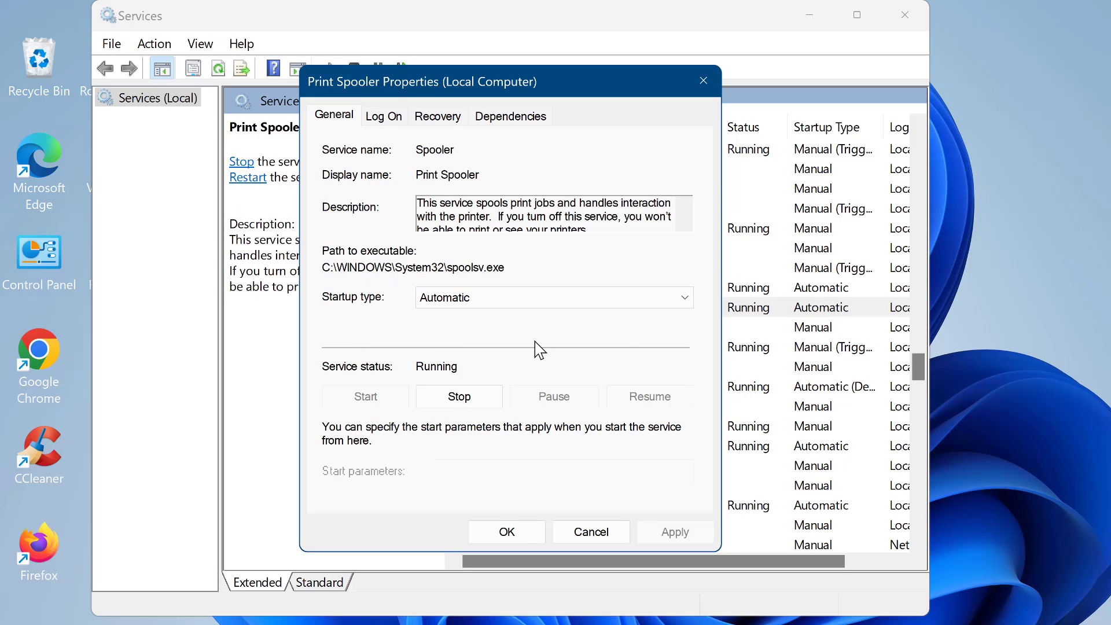
left_click(505, 531)
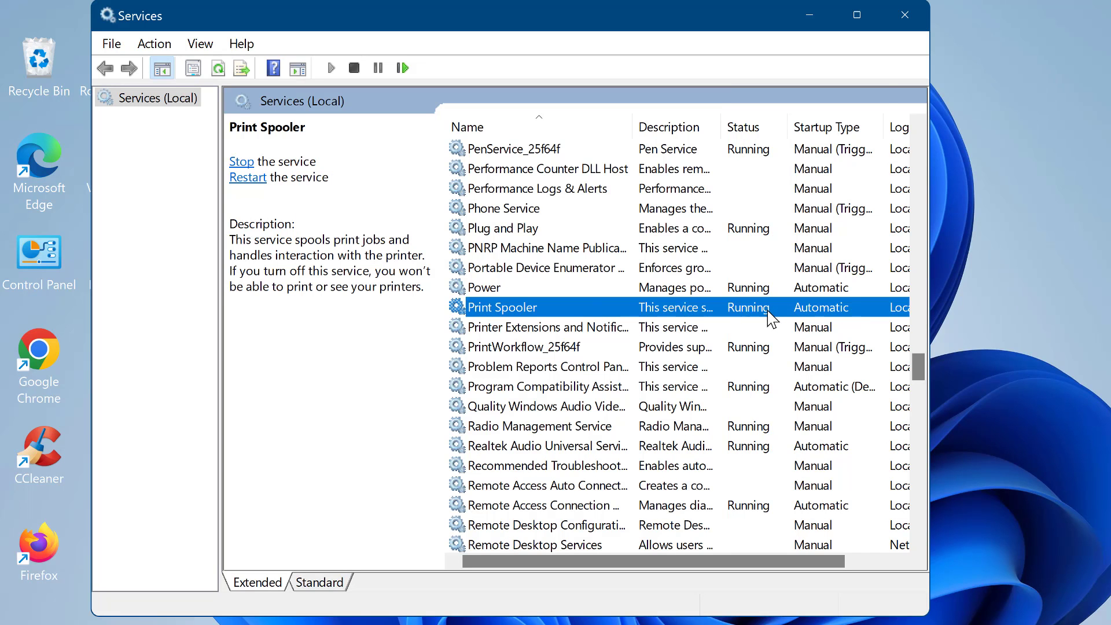
left_click(906, 22)
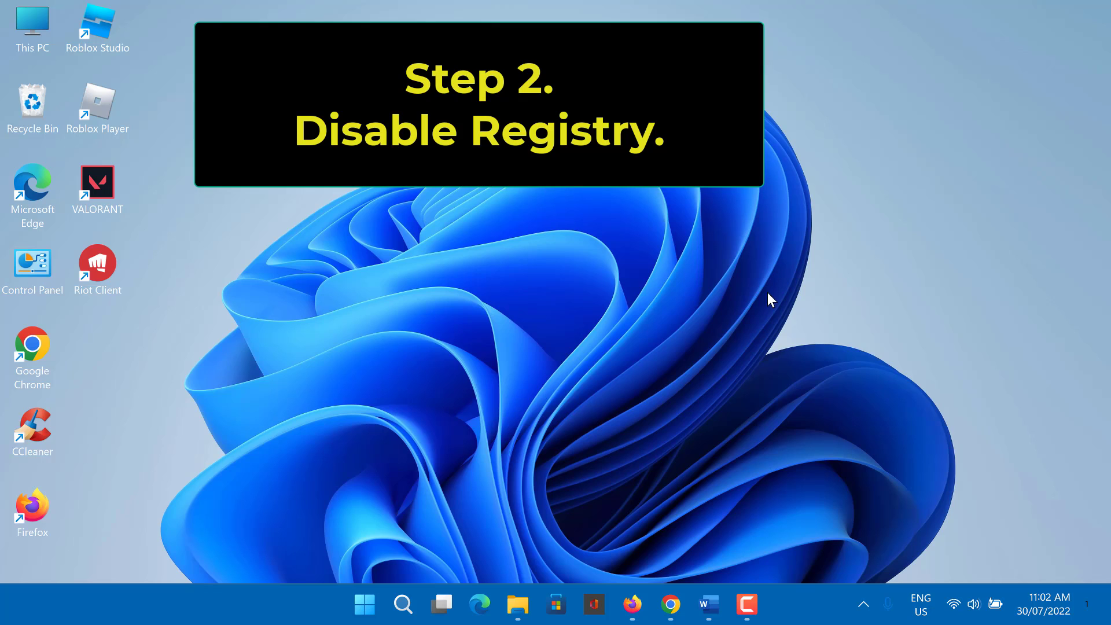
Search Windows for 'regedit' and run Registry Editor as administrator
left_click(404, 604)
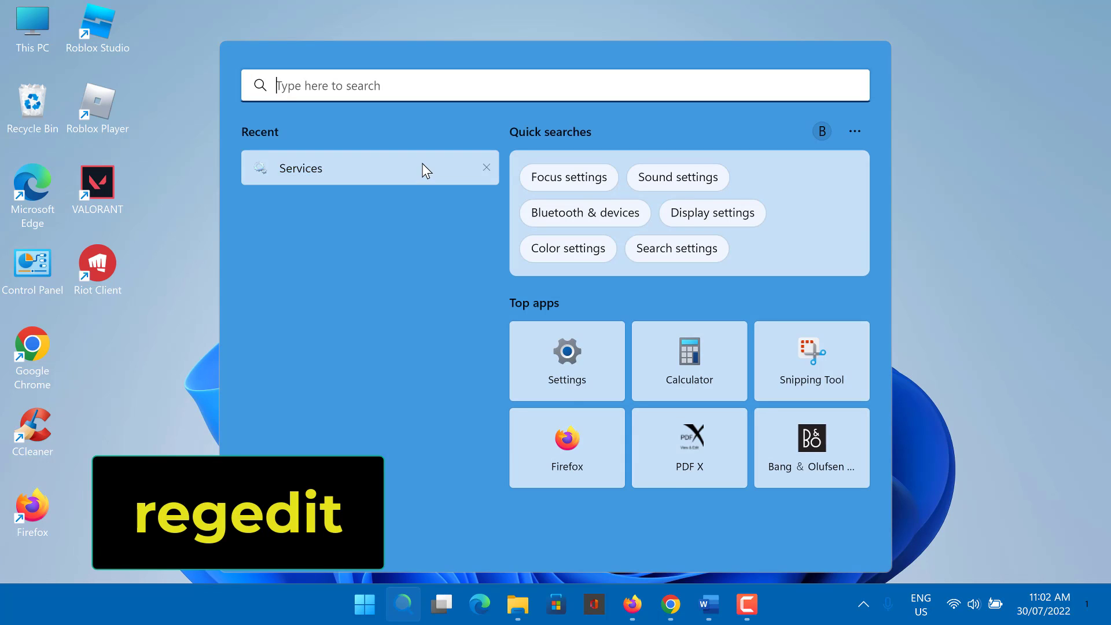
type("regedi")
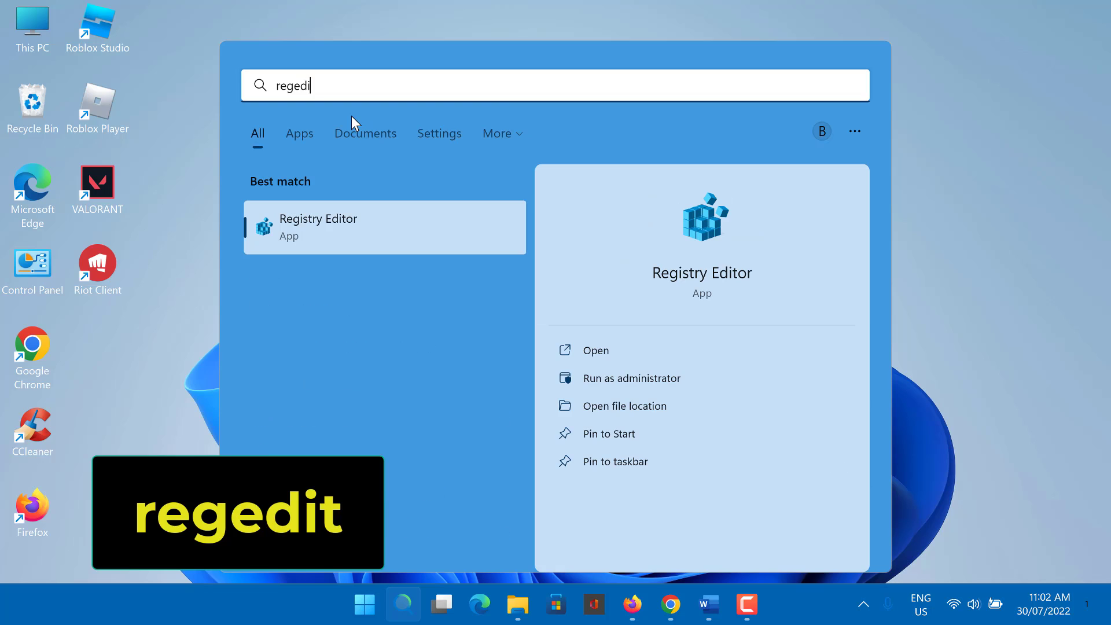
type("t")
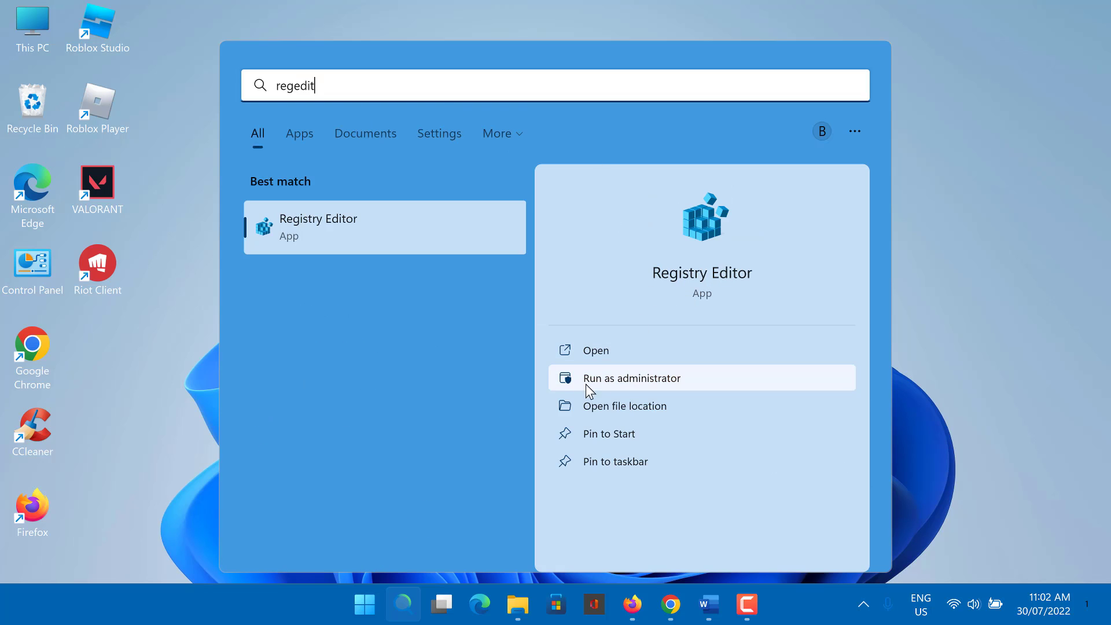
left_click(626, 384)
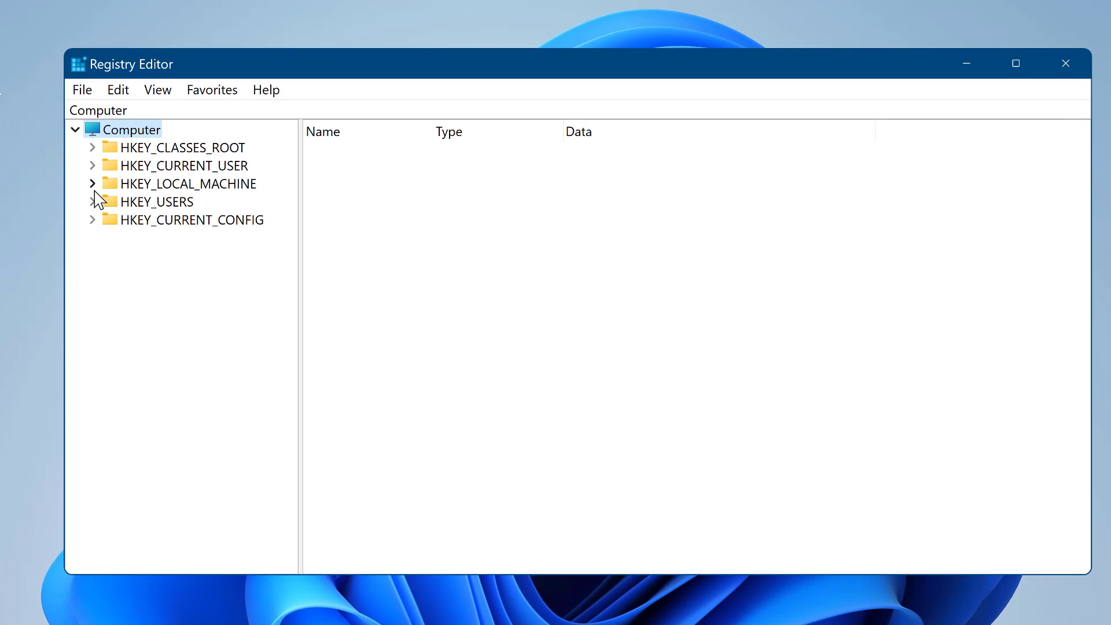
Navigate to HKEY_LOCAL_MACHINE\SYSTEM\CurrentControlSet\Control\Print to list its values
left_click(92, 183)
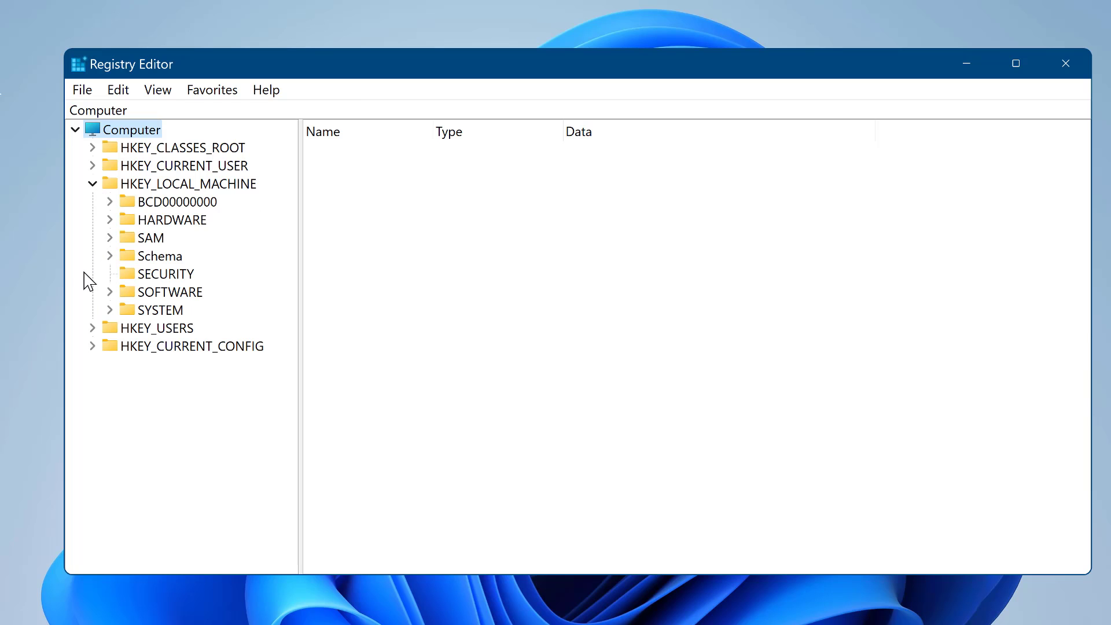
left_click(110, 310)
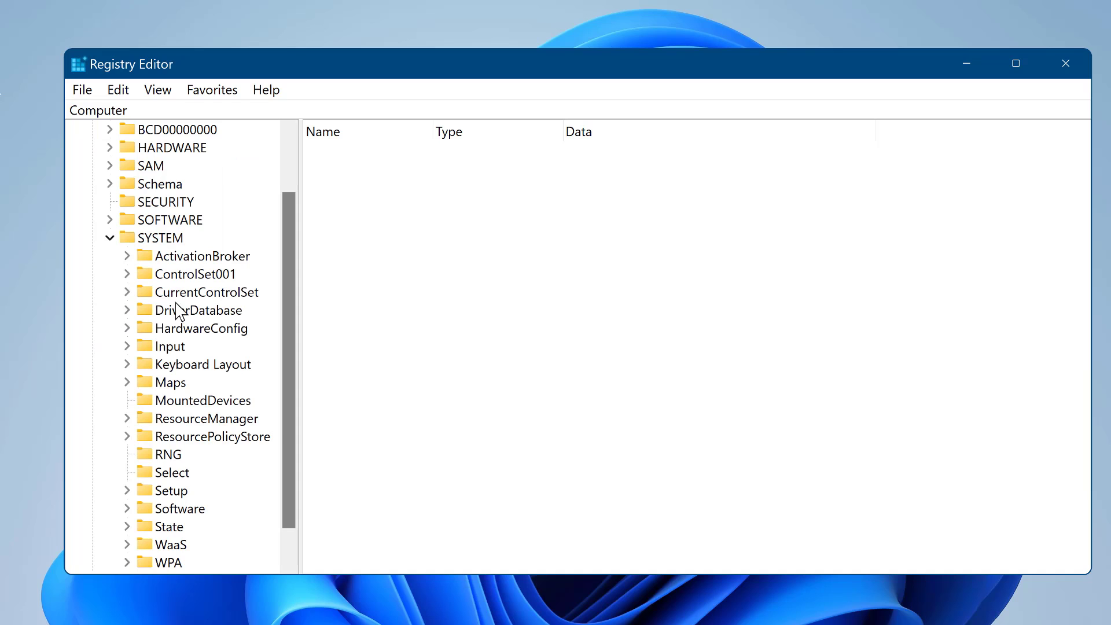
left_click(127, 293)
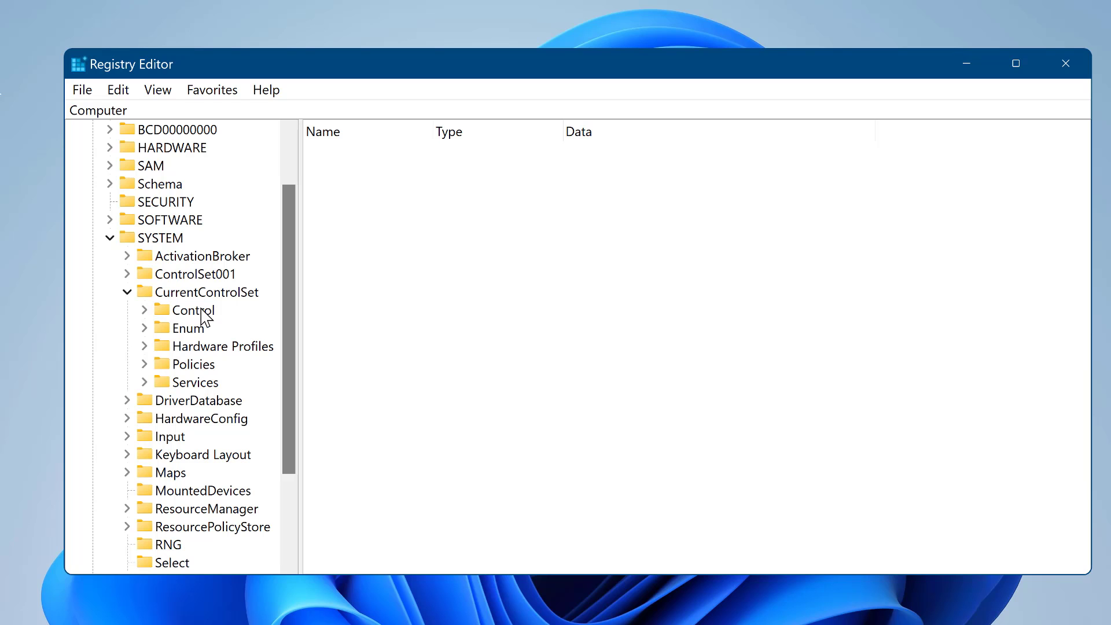
left_click(145, 311)
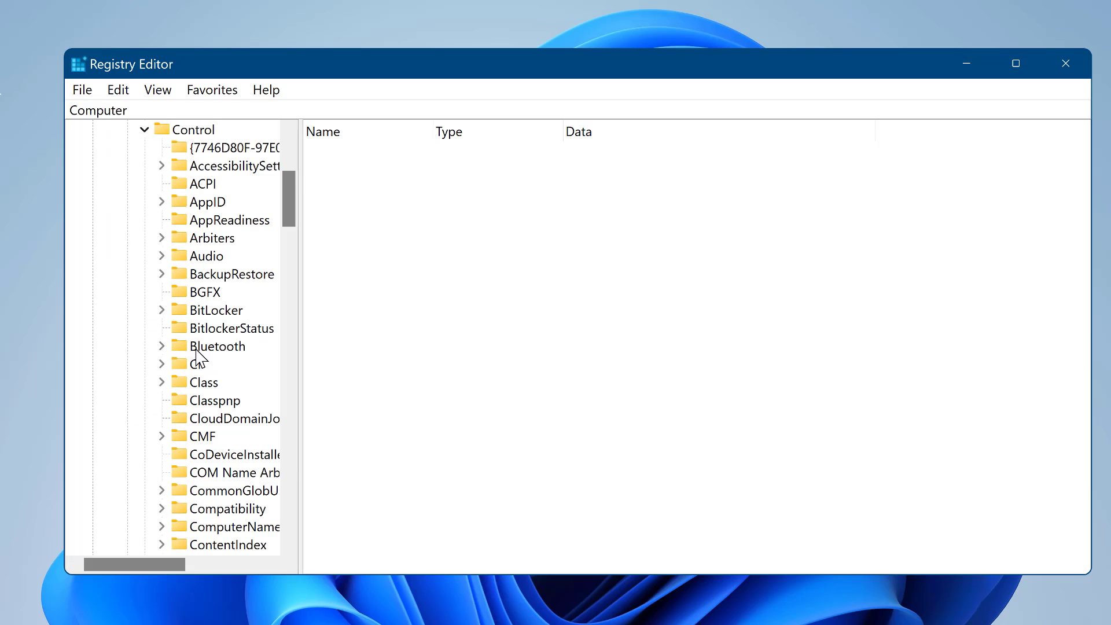
left_click_drag(288, 223, 287, 382)
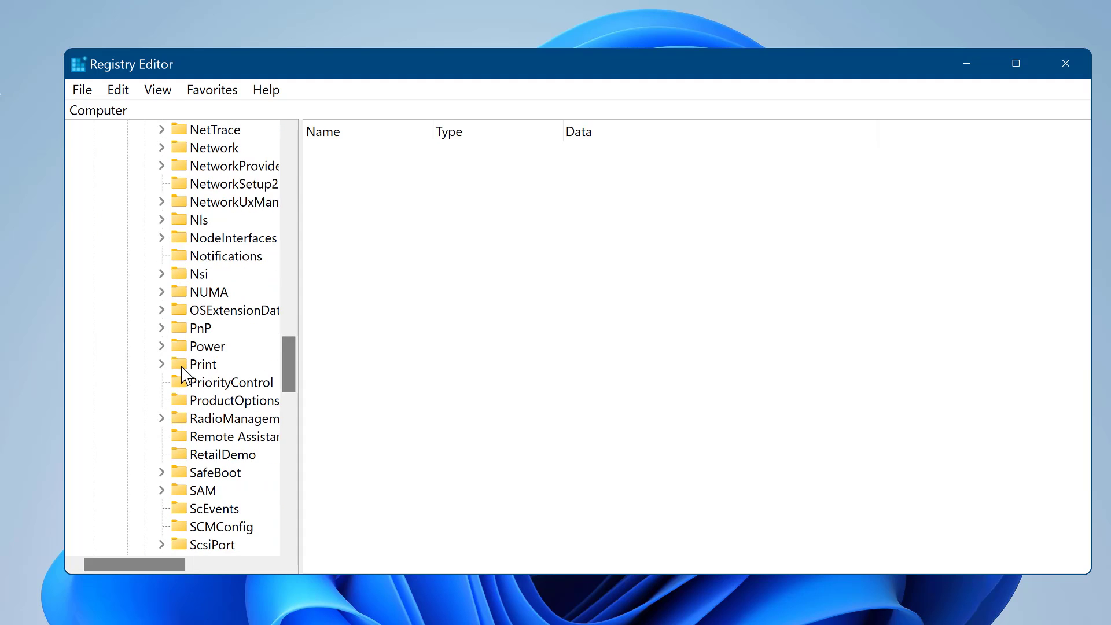
left_click(199, 365)
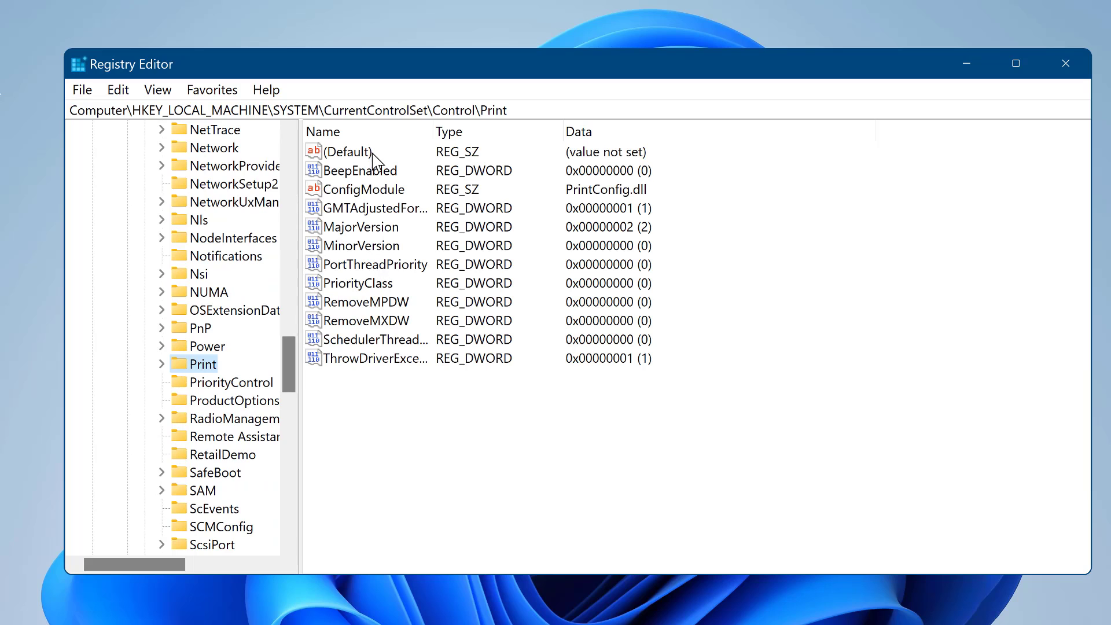
Create a DWORD (32-bit) value named RpcAuthnLevelPrivacyEnabled under Print with data 0
right_click(619, 440)
mouse_move(666, 451)
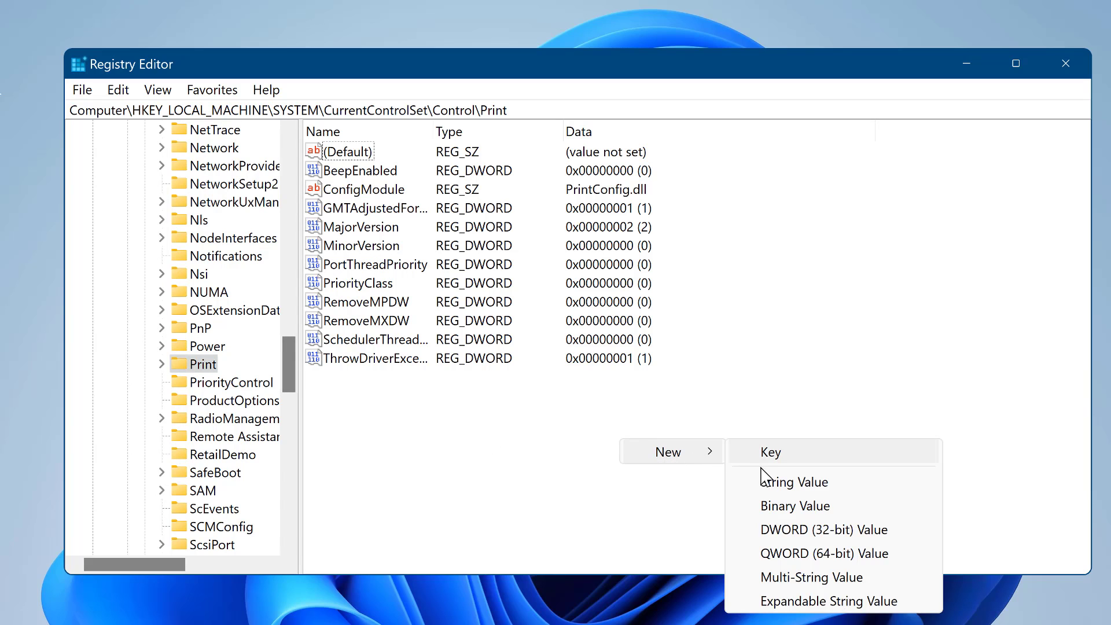
left_click(804, 535)
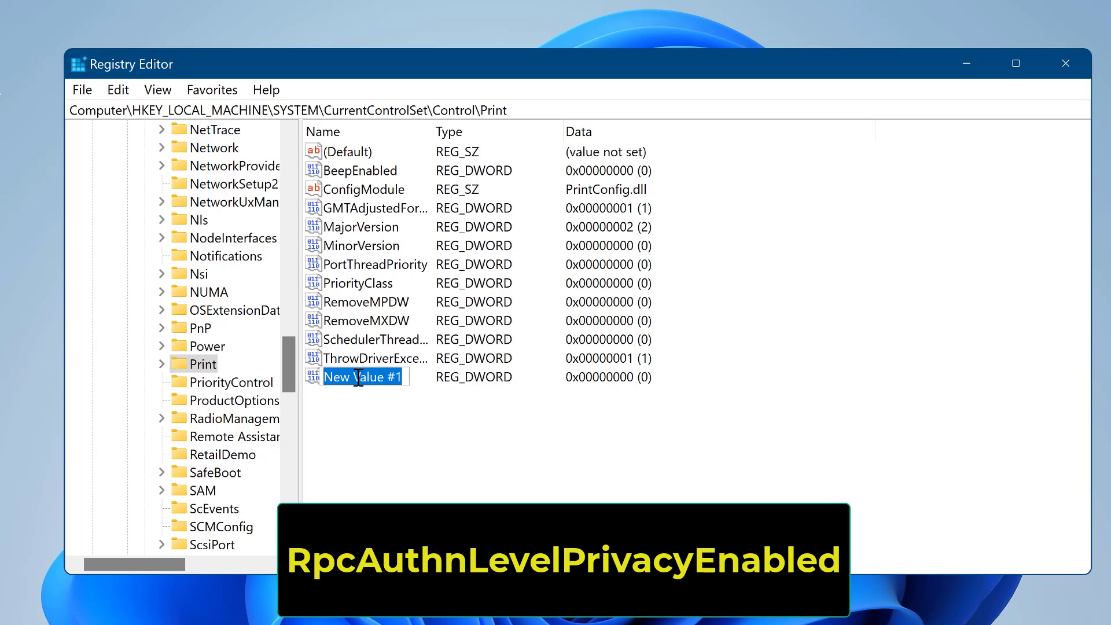
type("RpcAuthnLevelPrivacyEnabled")
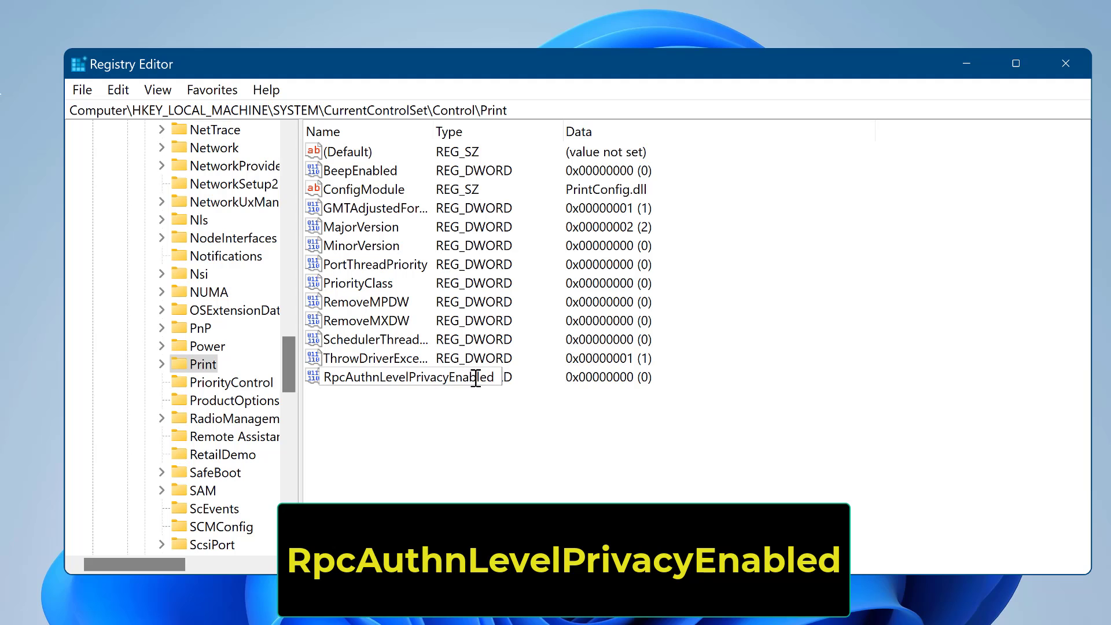
key("Return")
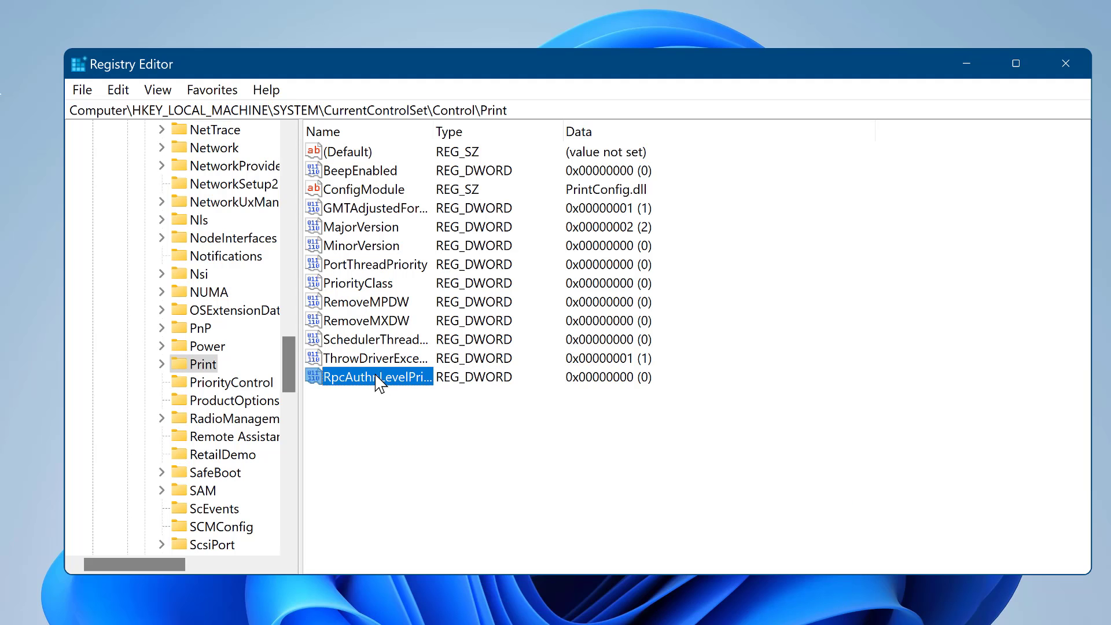
double_click(379, 378)
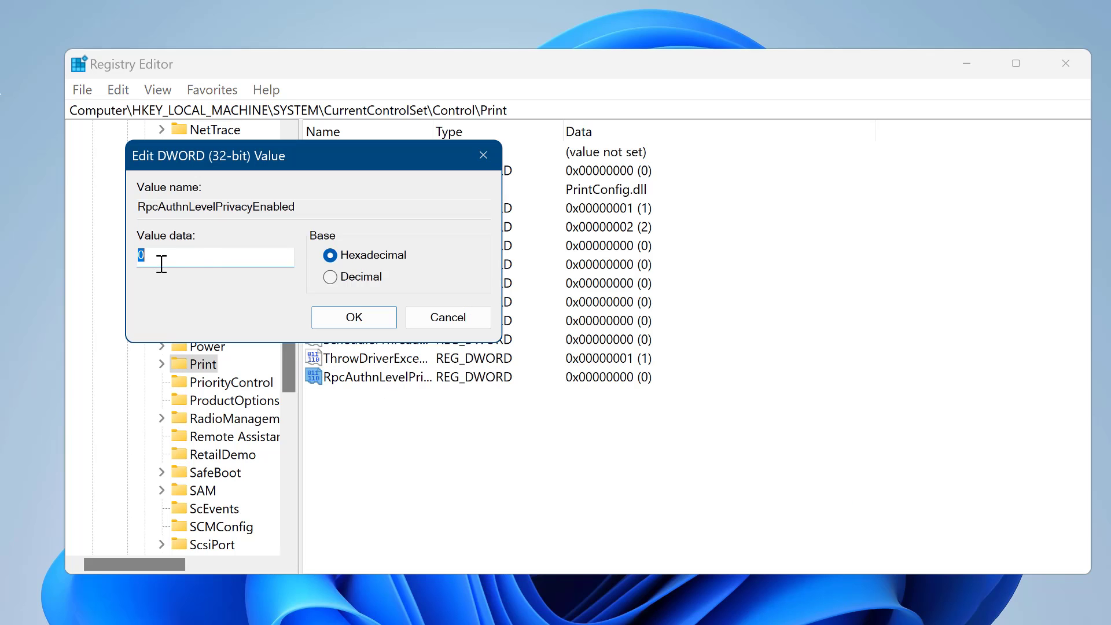
left_click(299, 210)
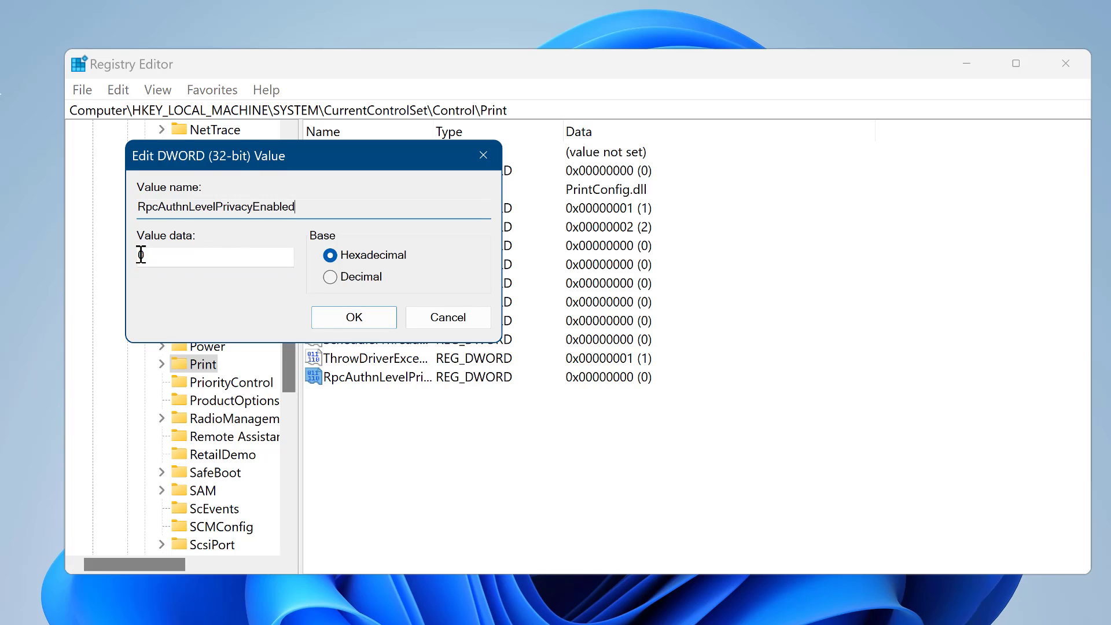
left_click(342, 317)
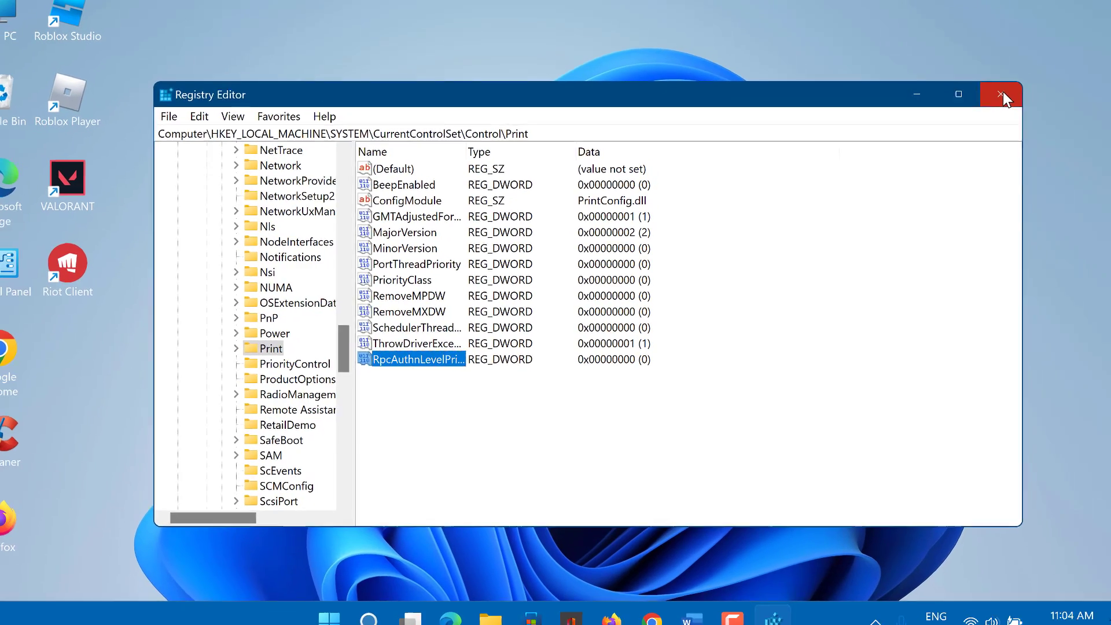
Close Registry Editor, then open and dismiss the Start menu power options, leaving the desktop
left_click(987, 97)
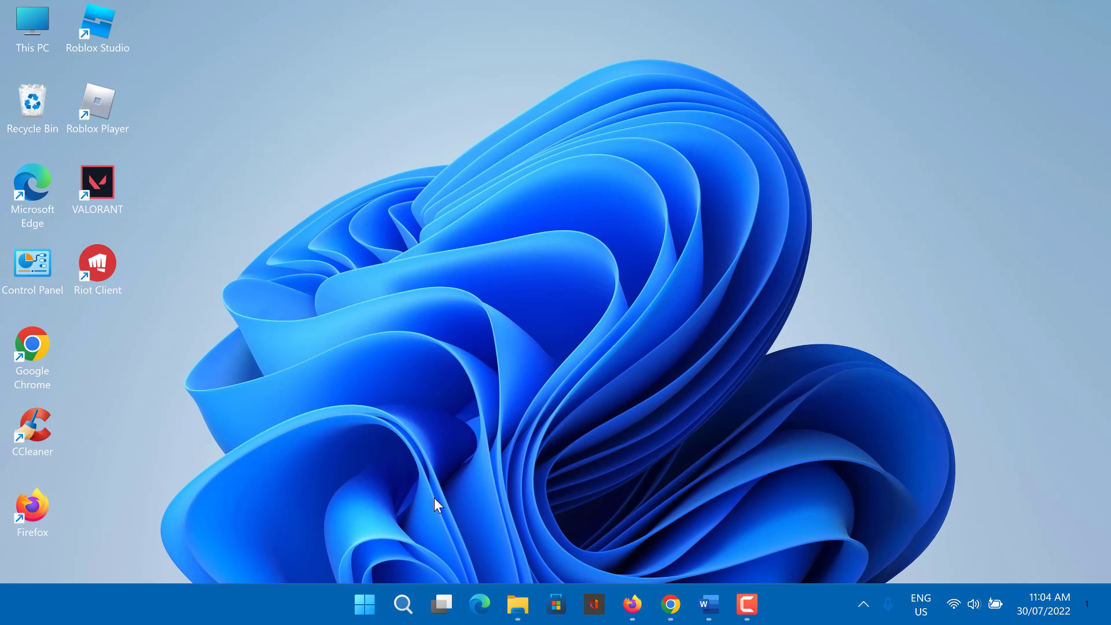
left_click(365, 603)
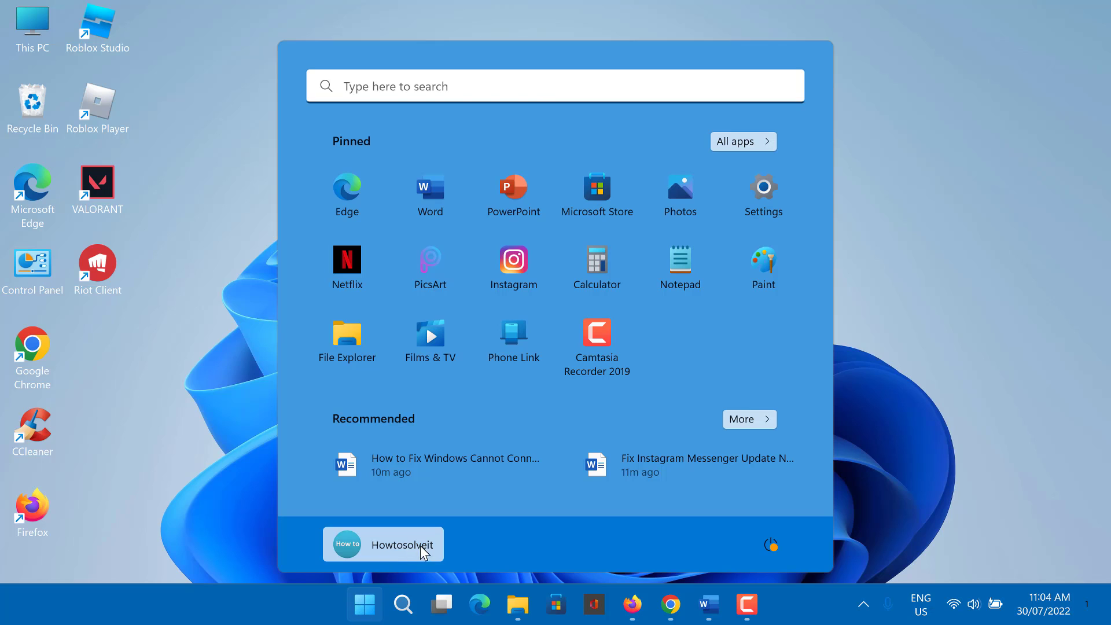
left_click(759, 547)
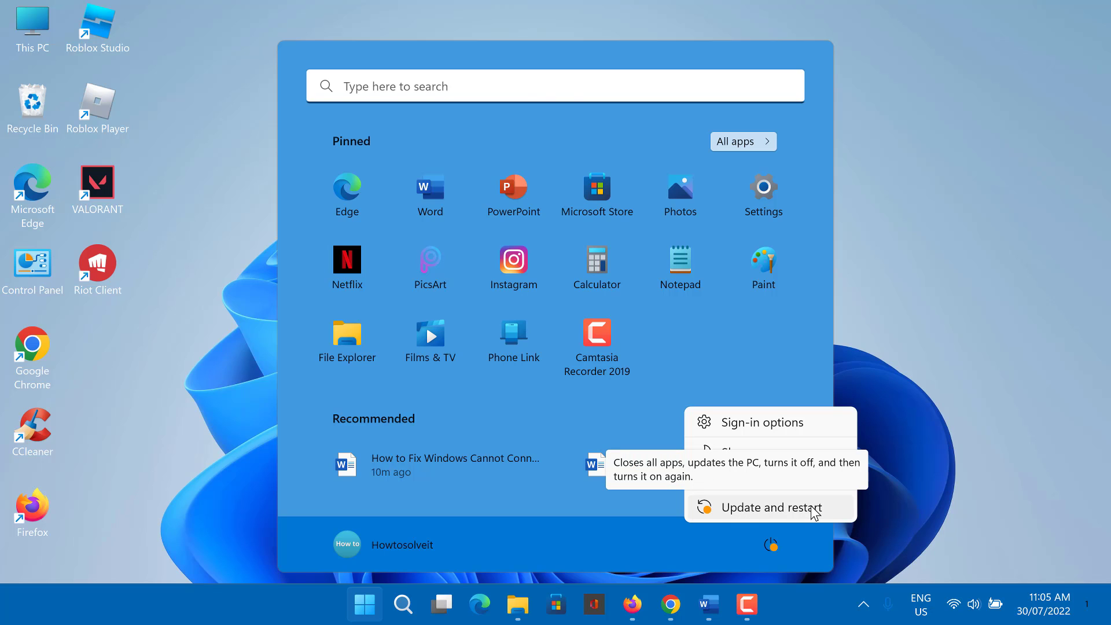
left_click(909, 336)
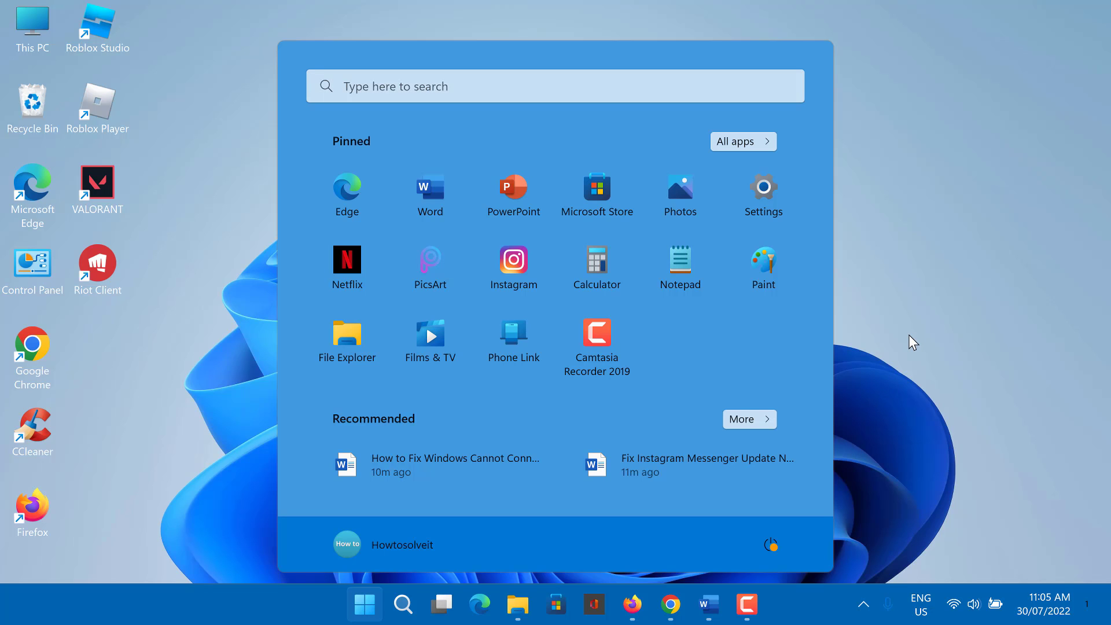
left_click(909, 335)
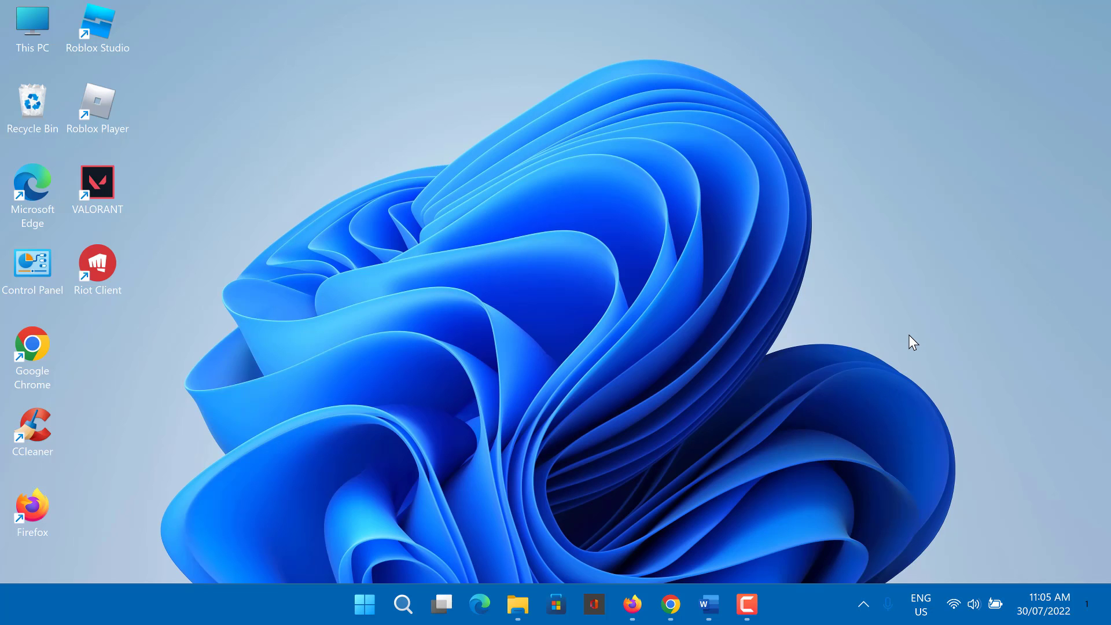